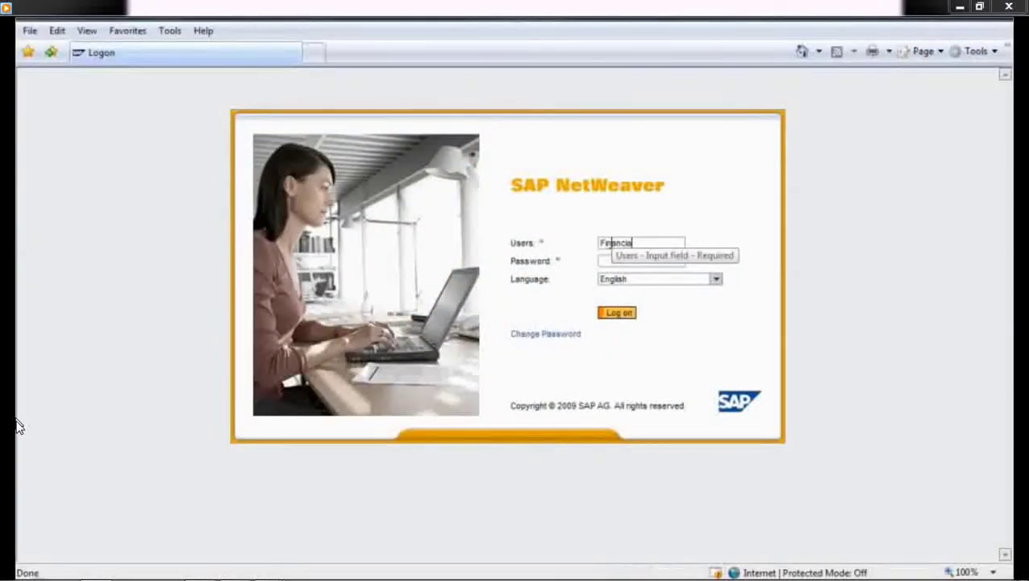
Enter the user's password, log on, and expand Closing Cockpit under General Ledger.
{"action": "type", "text": "l01"}
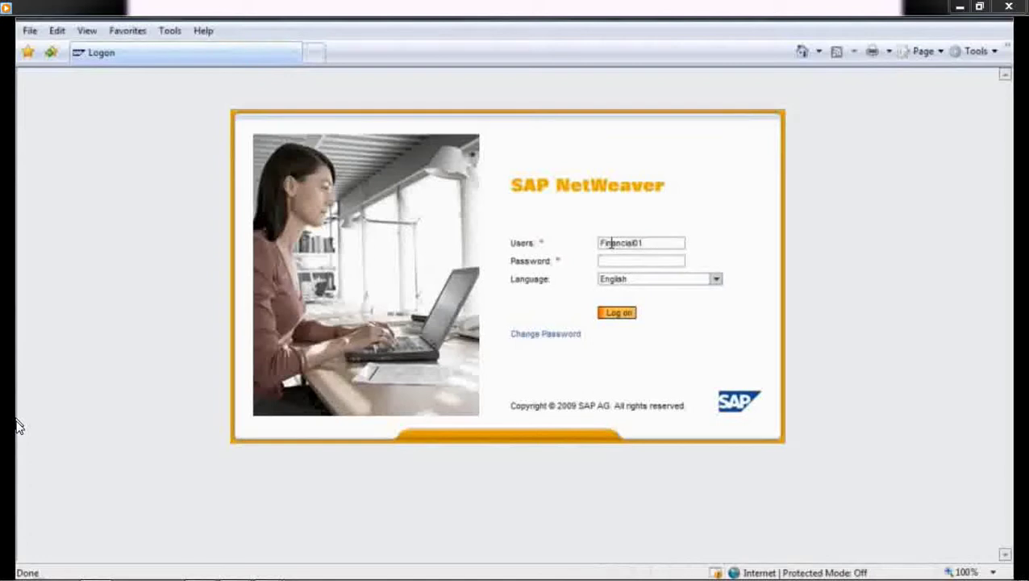
{"action": "type", "text": "••••"}
{"action": "left_click", "coordinate": [617, 312]}
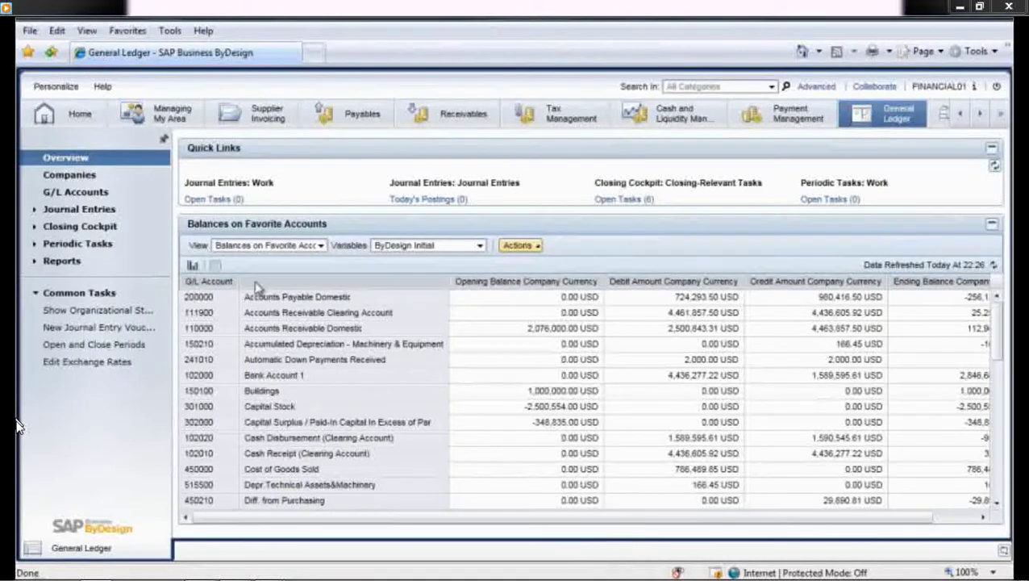
{"action": "left_click", "coordinate": [95, 229]}
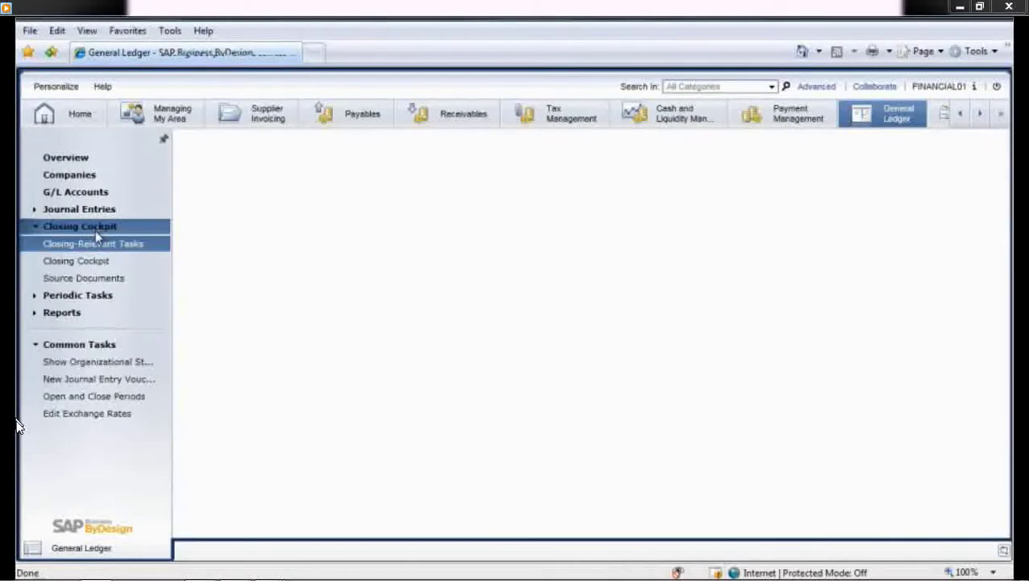
Start a new Period-End Close described 'Q4 Close' for fiscal year 2010, period 04.
{"action": "left_click", "coordinate": [92, 261]}
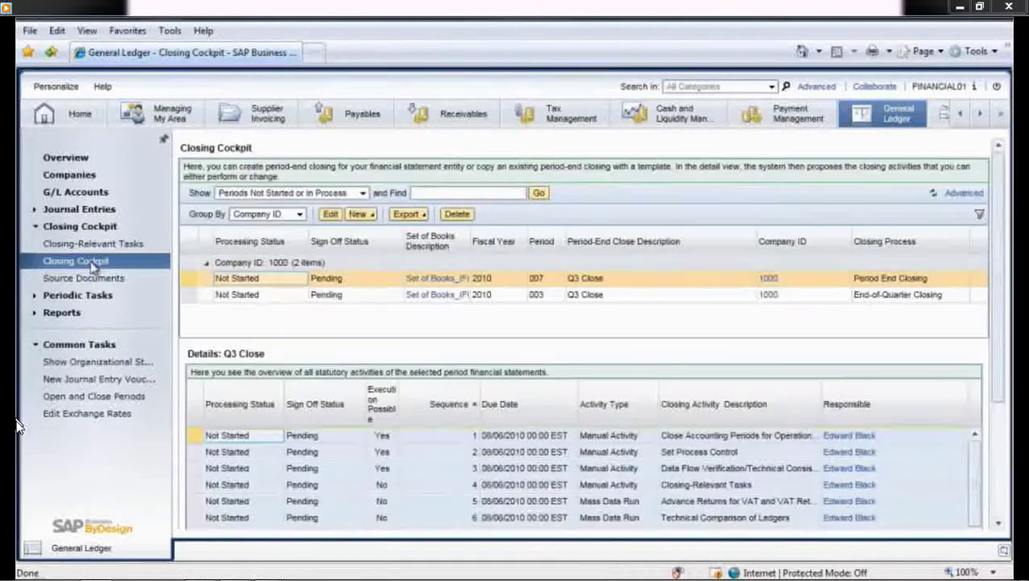
{"action": "left_click", "coordinate": [362, 216]}
{"action": "left_click", "coordinate": [377, 234]}
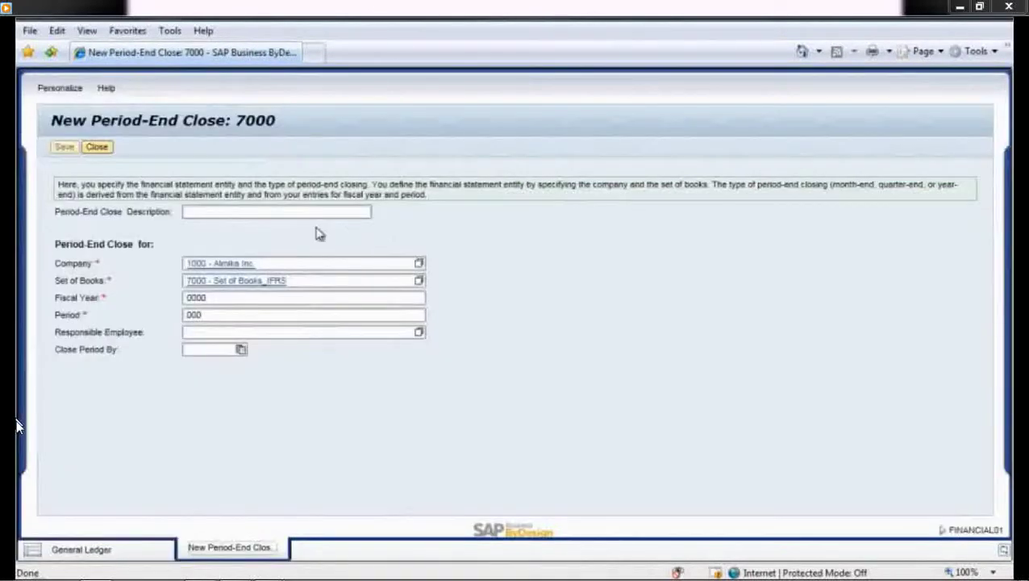
{"action": "left_click", "coordinate": [201, 212]}
{"action": "type", "text": "Q4 C"}
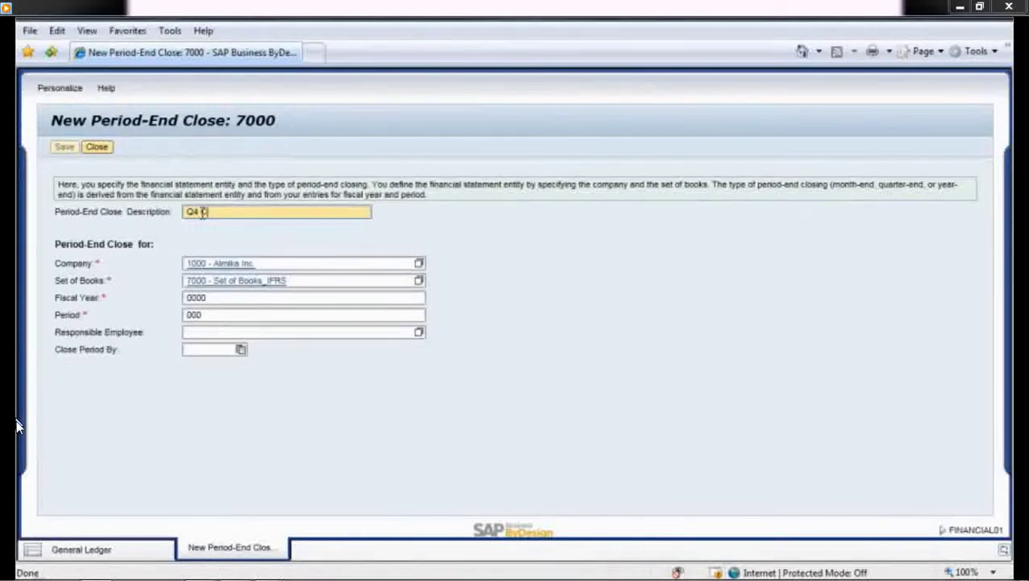
{"action": "type", "text": "lose"}
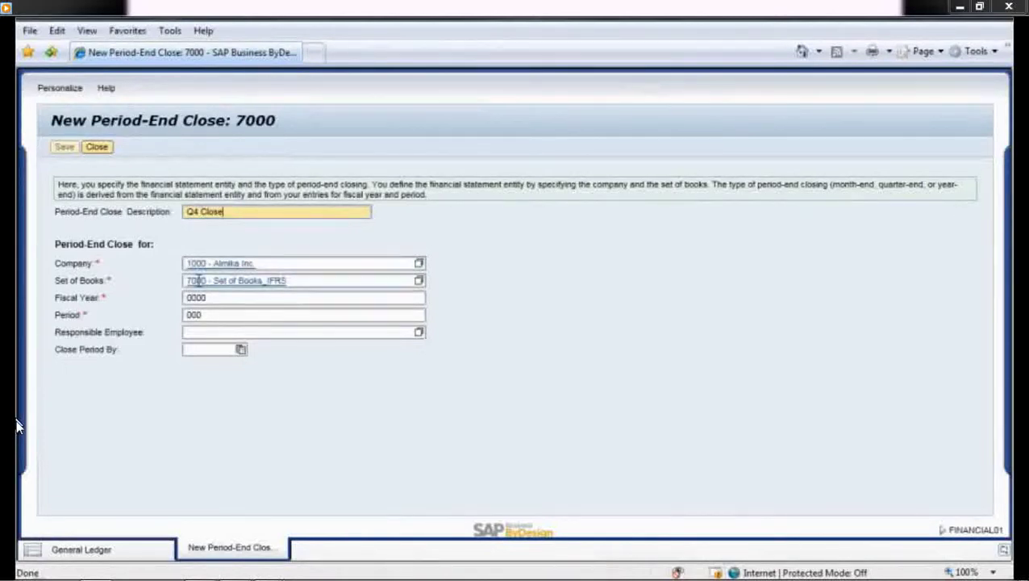
{"action": "left_click", "coordinate": [201, 297]}
{"action": "type", "text": "2010"}
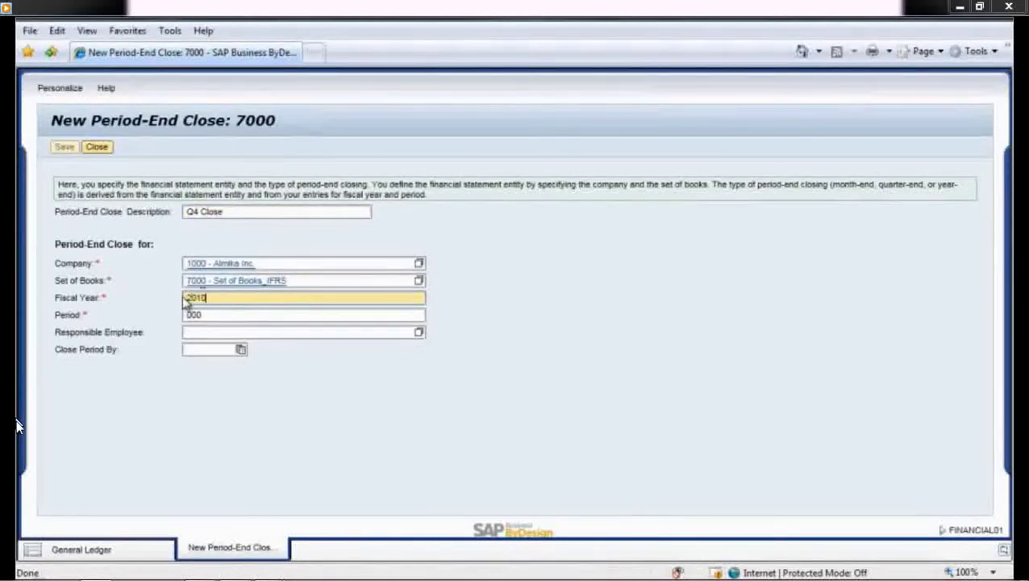
{"action": "left_click", "coordinate": [191, 315]}
{"action": "type", "text": "04"}
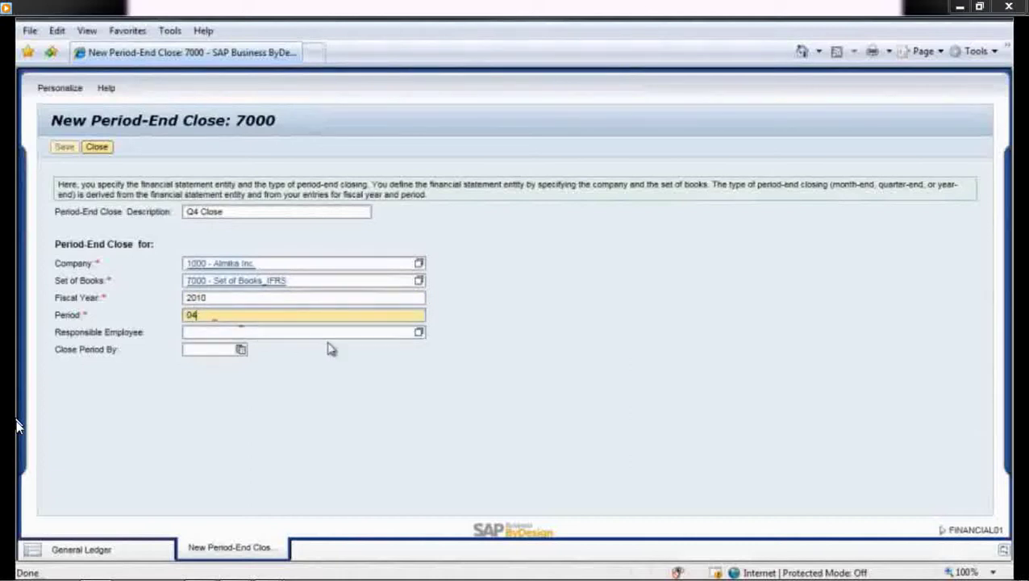
Assign the responsible employee, set close-by date 08/06/2010, then save and close the form.
{"action": "left_click", "coordinate": [419, 333]}
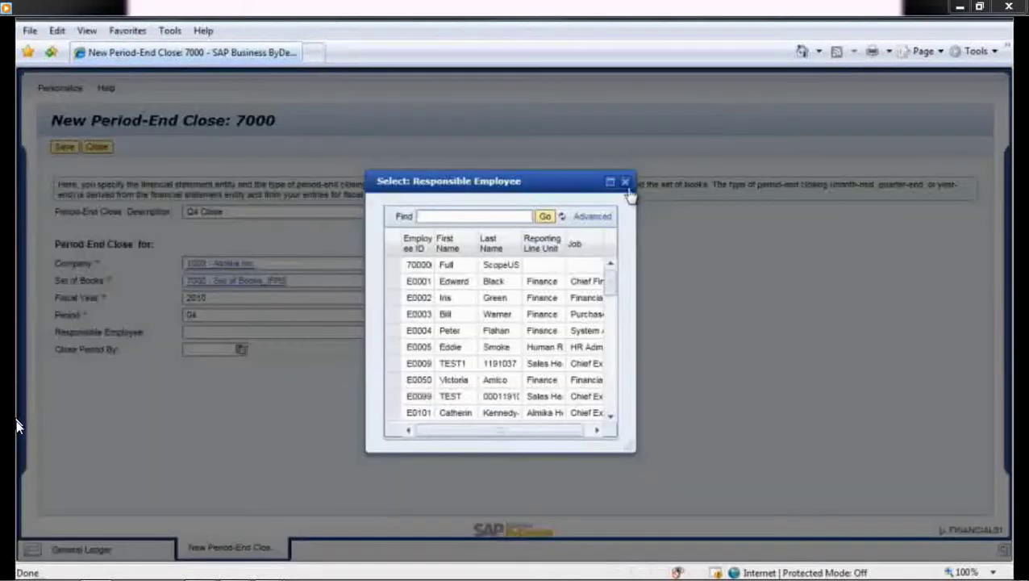
{"action": "left_click", "coordinate": [461, 298]}
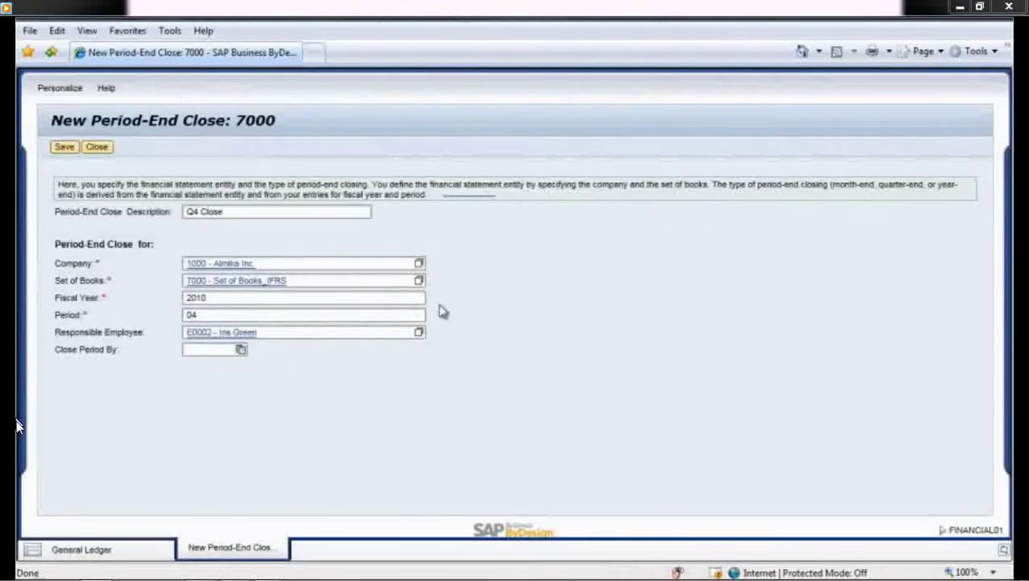
{"action": "left_click", "coordinate": [241, 349]}
{"action": "left_click", "coordinate": [308, 373]}
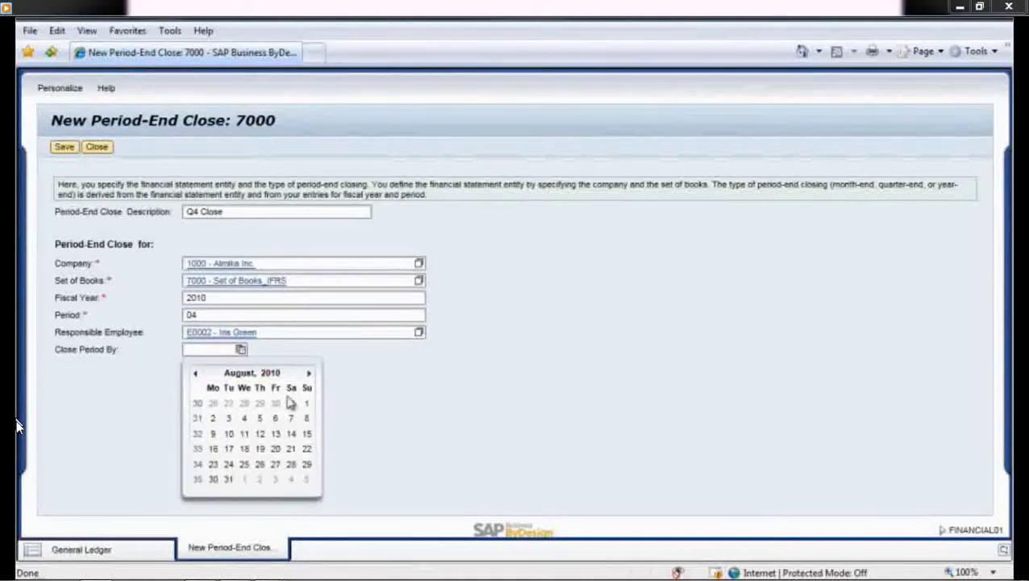
{"action": "left_click", "coordinate": [276, 419]}
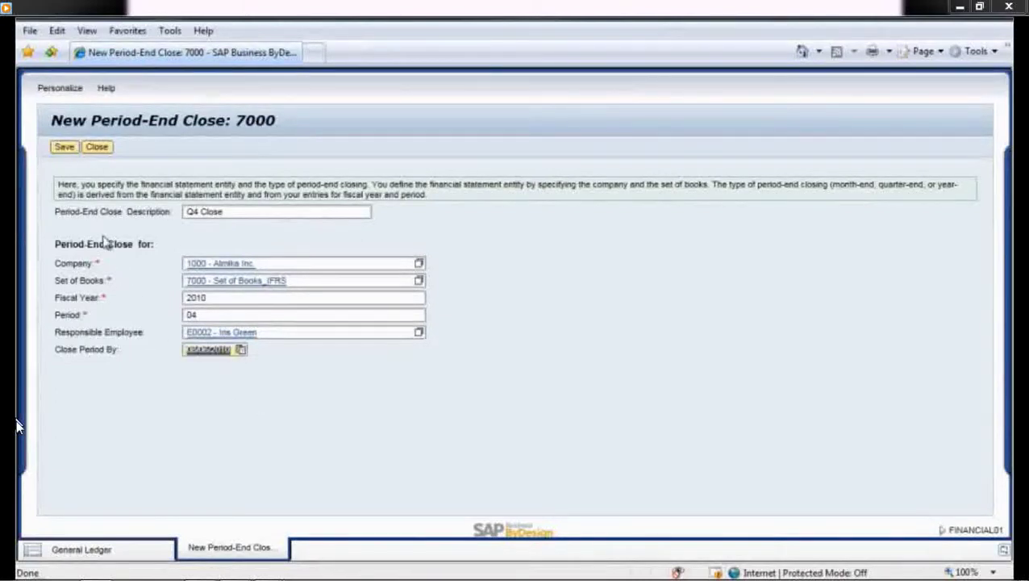
{"action": "left_click", "coordinate": [64, 146]}
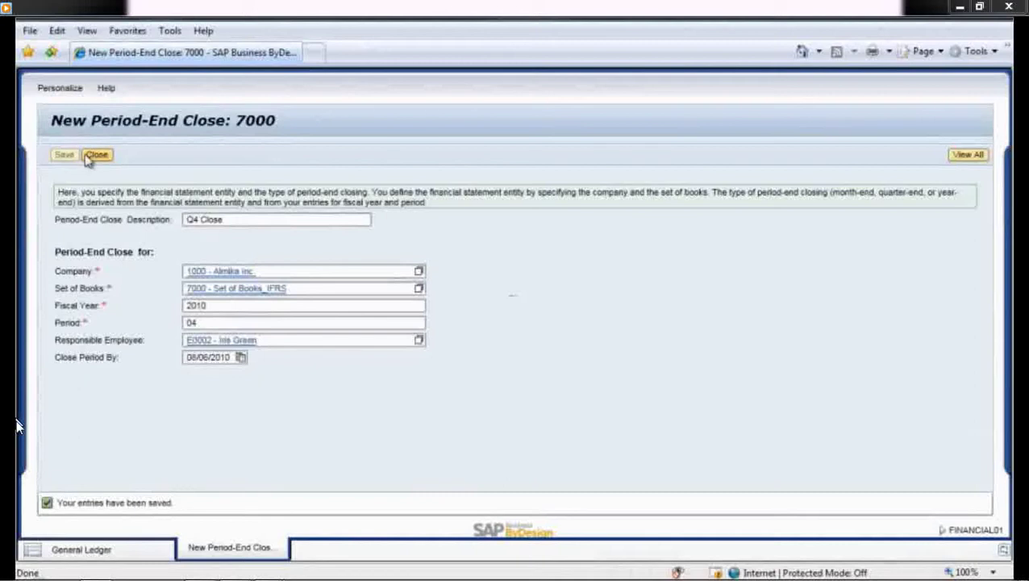
{"action": "left_click", "coordinate": [96, 156]}
Open the Check Deposit 2 closing task, review its document flow, and release it.
{"action": "left_click", "coordinate": [88, 245]}
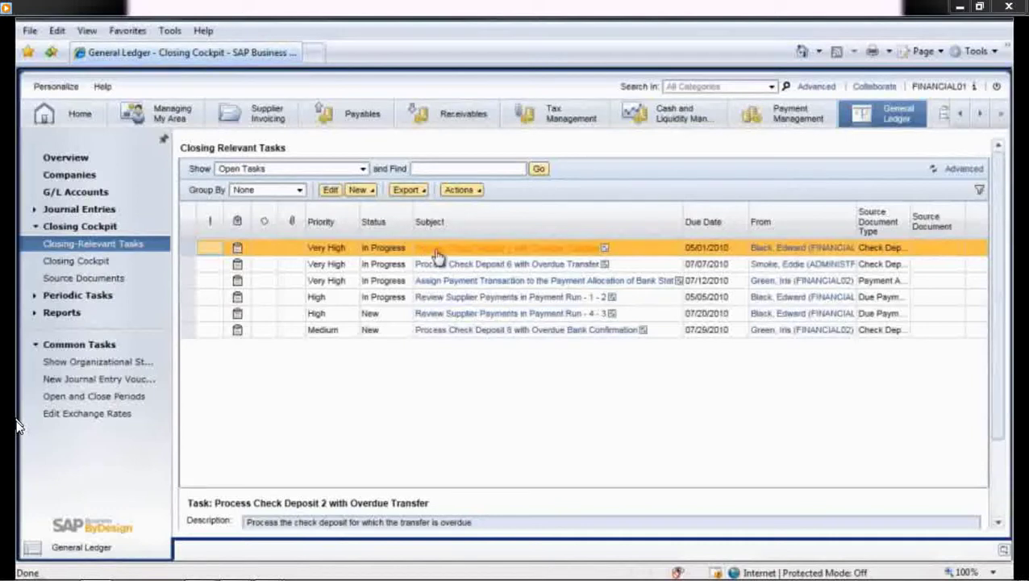
{"action": "left_click", "coordinate": [330, 191]}
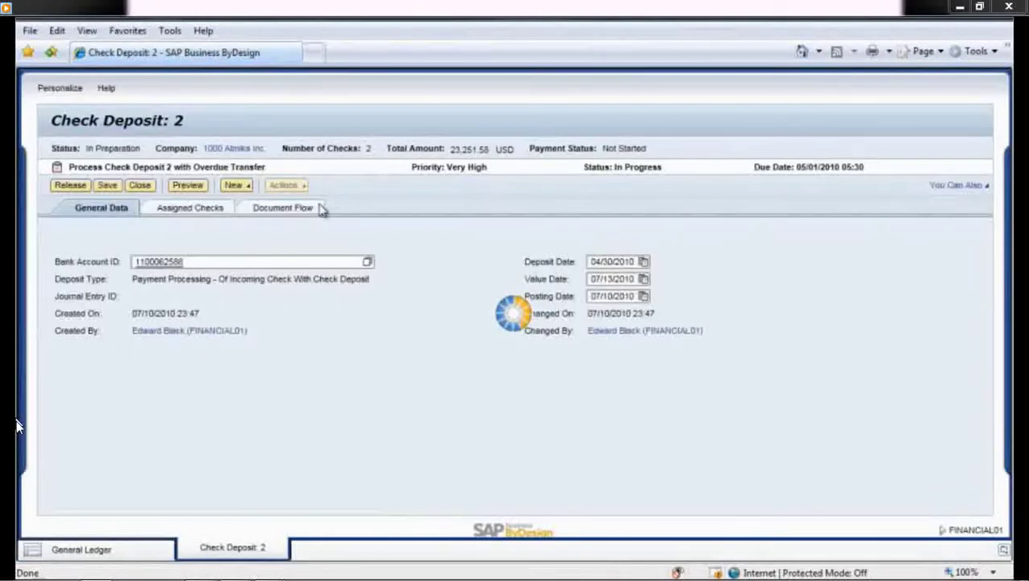
{"action": "left_click", "coordinate": [282, 208]}
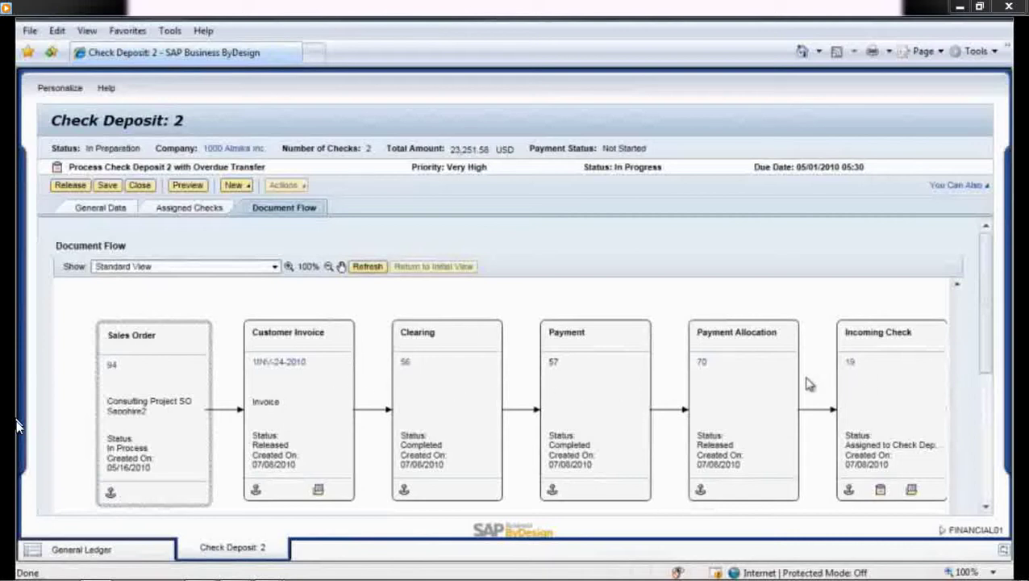
{"action": "left_click", "coordinate": [103, 212]}
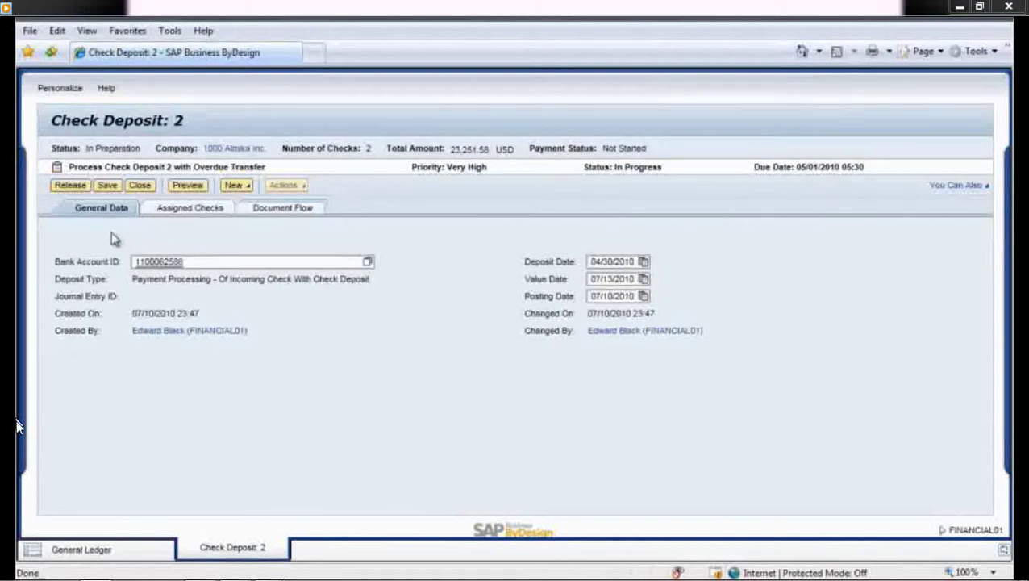
{"action": "left_click", "coordinate": [73, 186]}
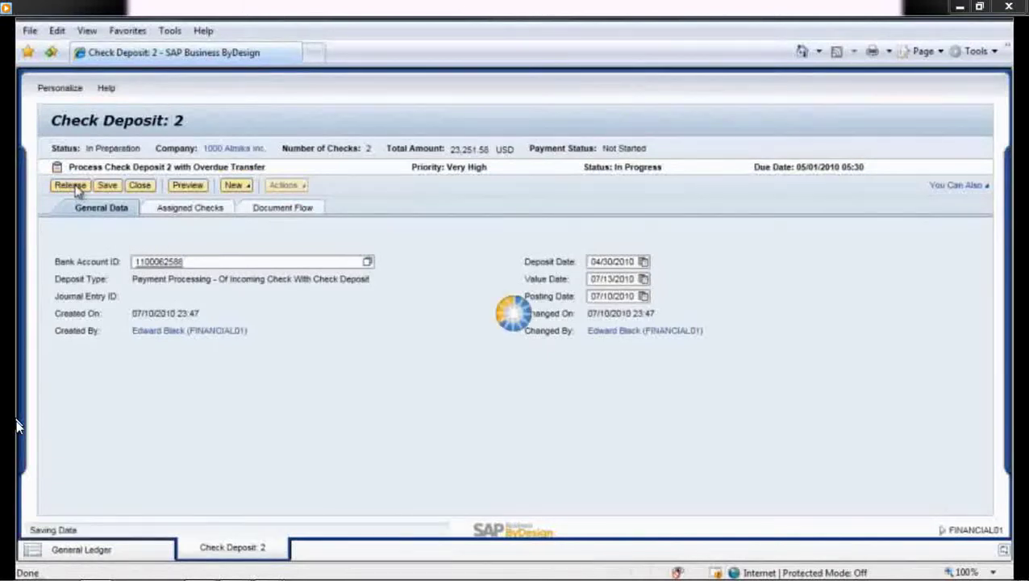
{"action": "left_click", "coordinate": [140, 185]}
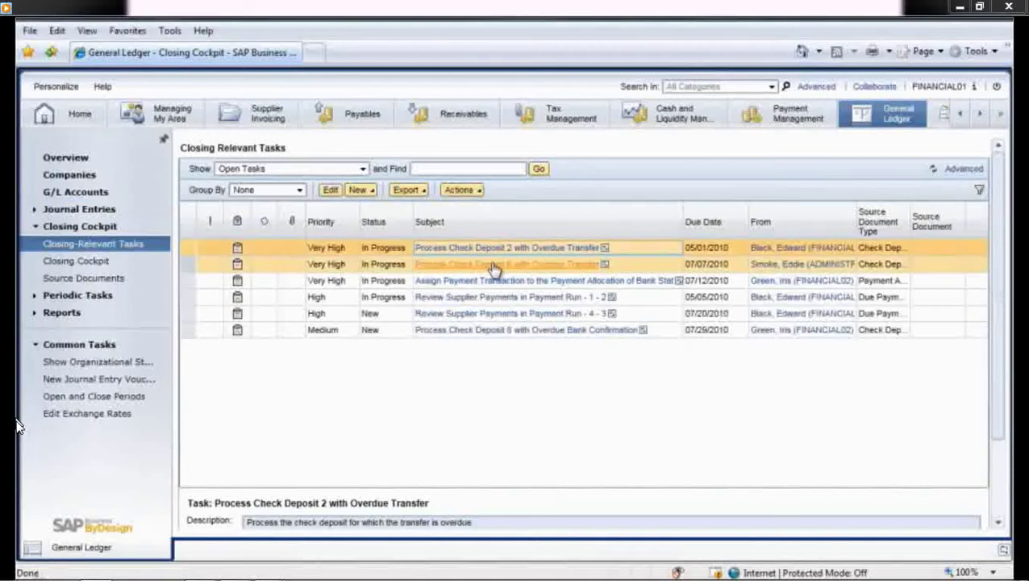
Reopen the released Check Deposit 2, review its document flow and general data, and list New options.
{"action": "left_click", "coordinate": [330, 189]}
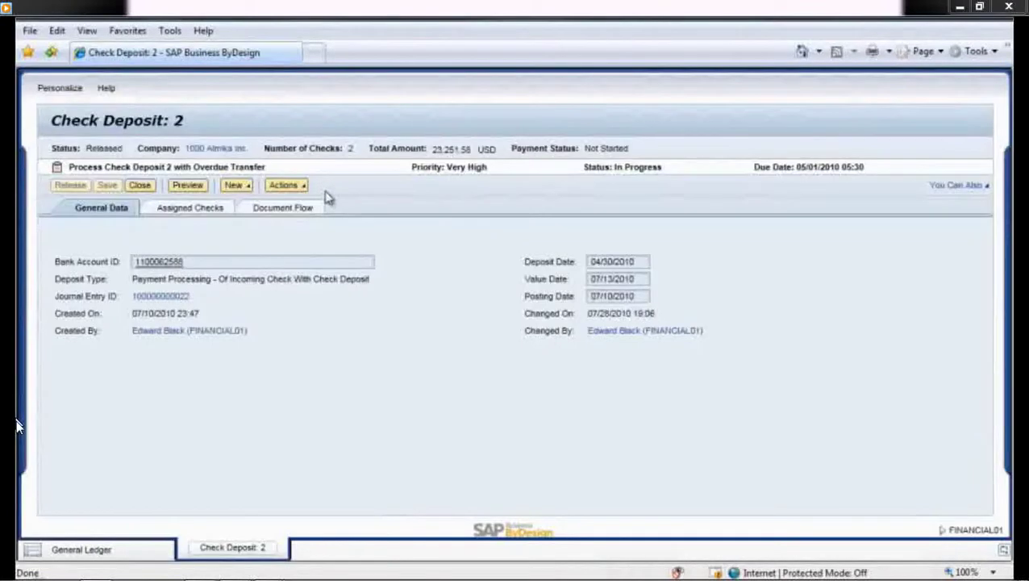
{"action": "left_click", "coordinate": [288, 212]}
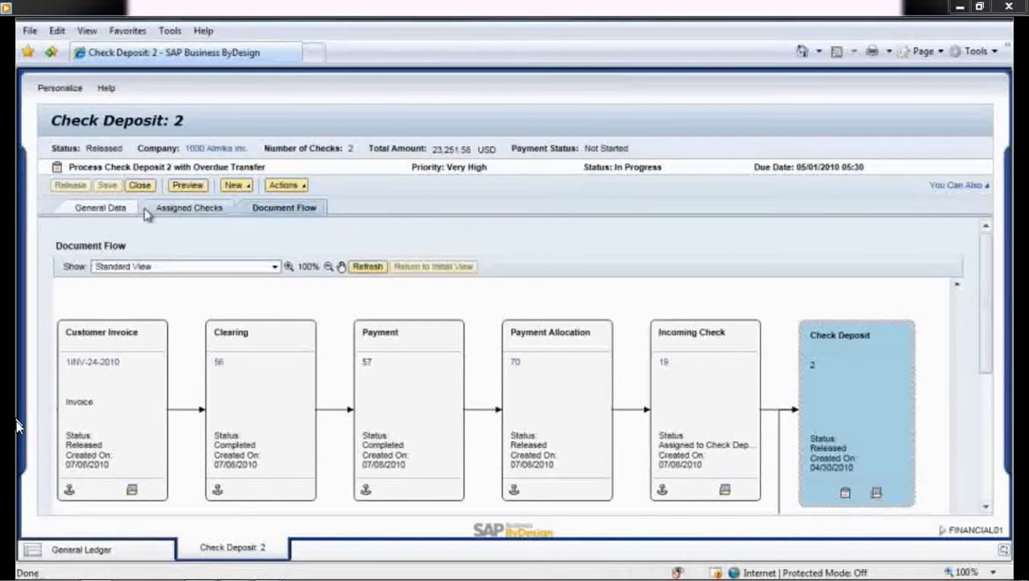
{"action": "left_click", "coordinate": [106, 211]}
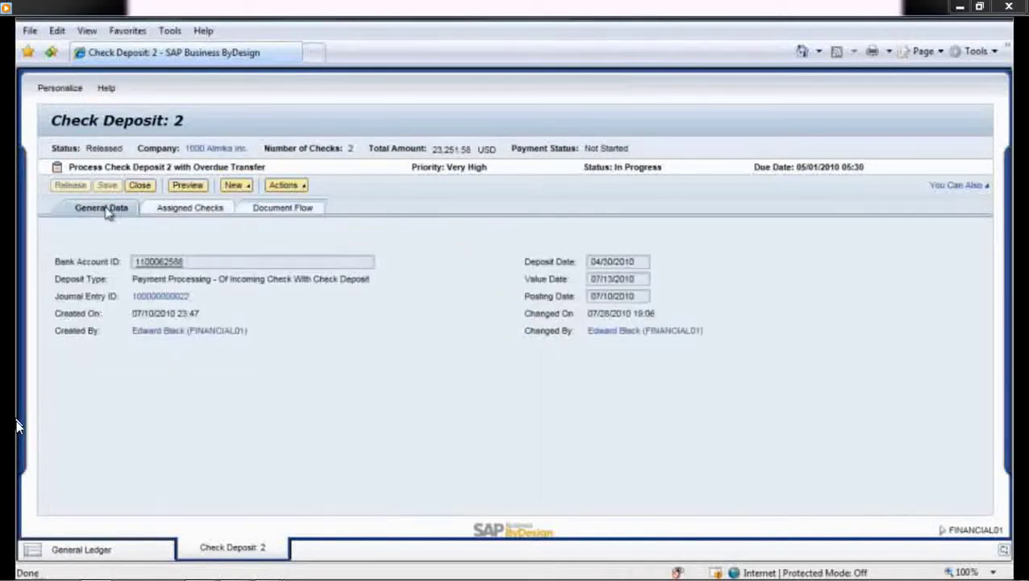
{"action": "left_click", "coordinate": [238, 185]}
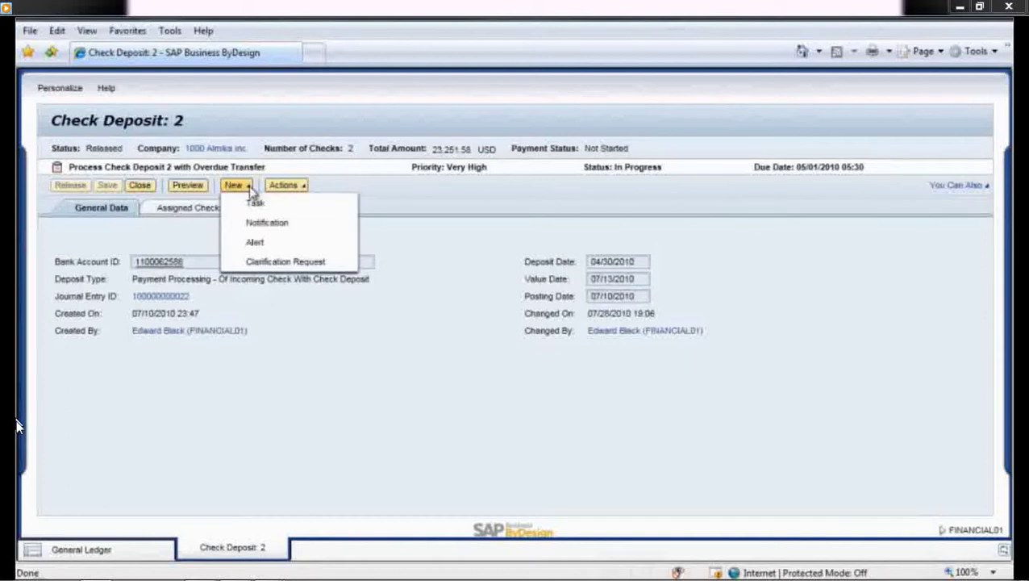
Send an employee a clarification request 'Closing Item Question' with a comment asking to clarify this item.
{"action": "left_click", "coordinate": [275, 265]}
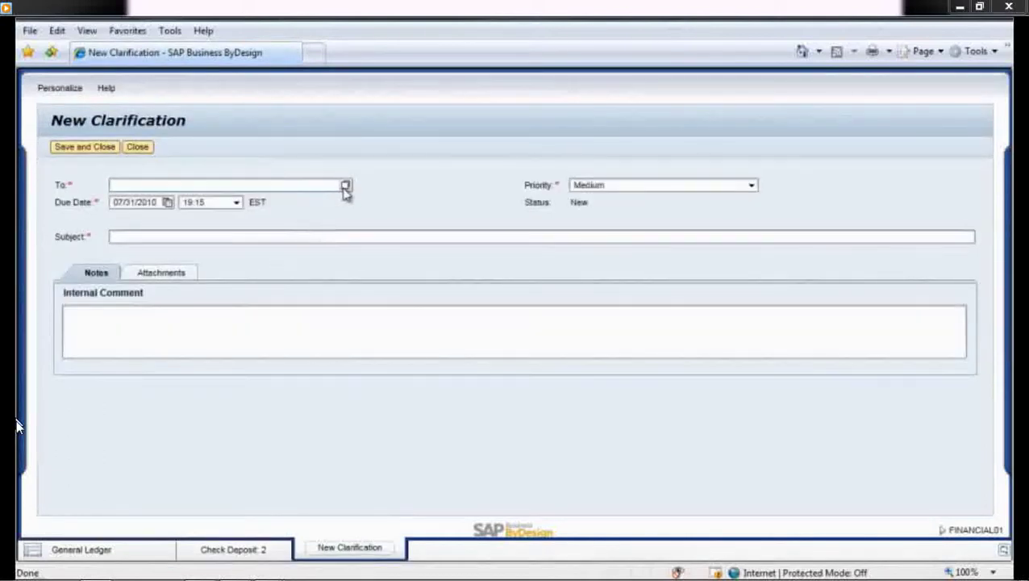
{"action": "left_click", "coordinate": [345, 185]}
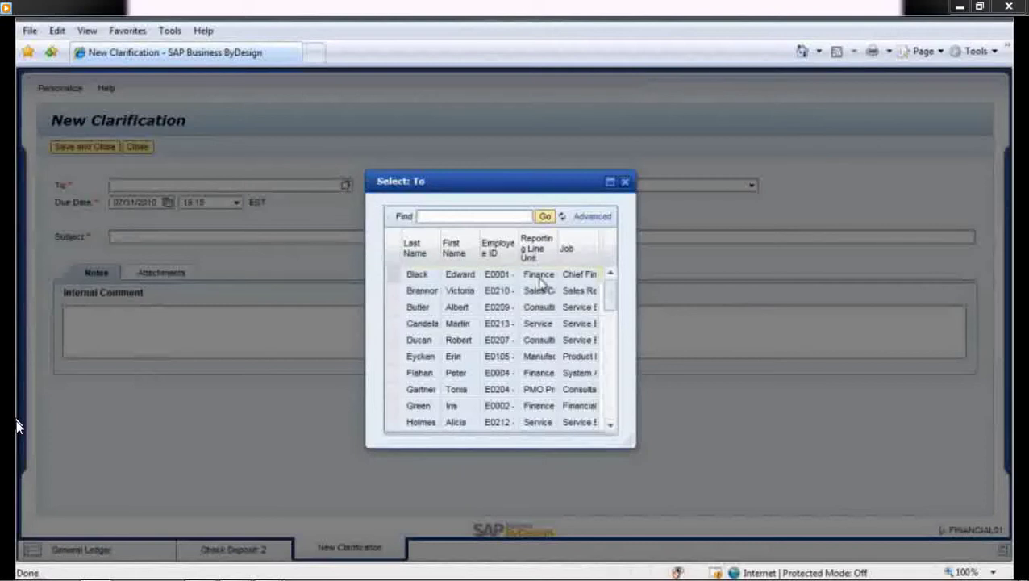
{"action": "left_click_drag", "start_coordinate": [607, 303], "coordinate": [621, 403]}
{"action": "left_click", "coordinate": [488, 372]}
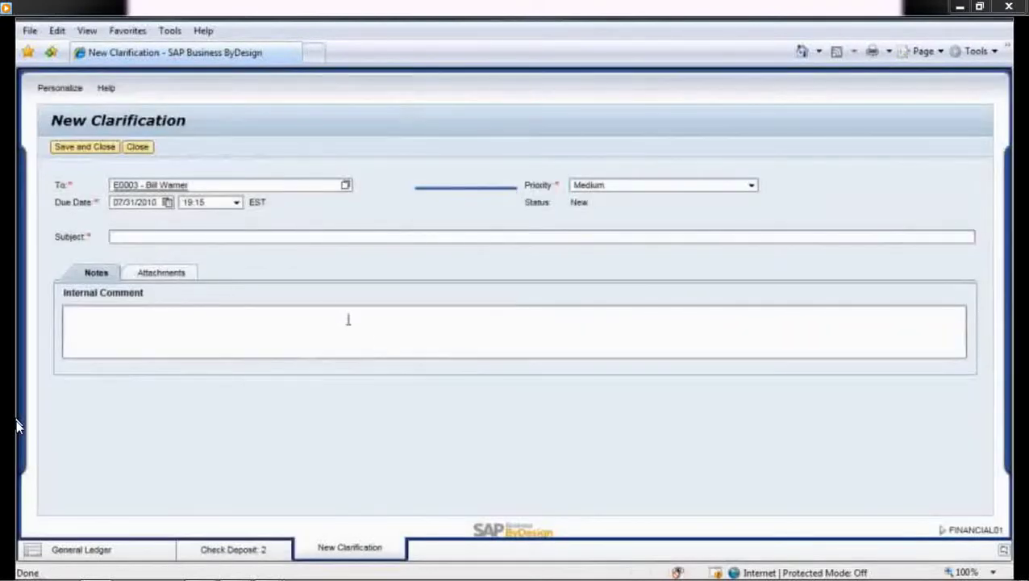
{"action": "left_click", "coordinate": [149, 237]}
{"action": "type", "text": "Closing Item Question"}
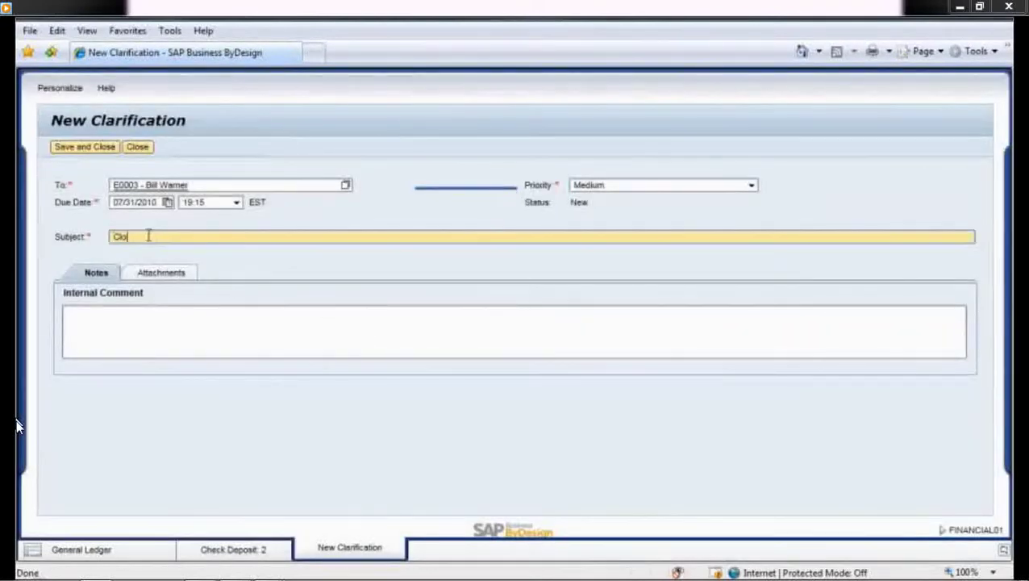
{"action": "left_click", "coordinate": [110, 311]}
{"action": "type", "text": "Rlease"}
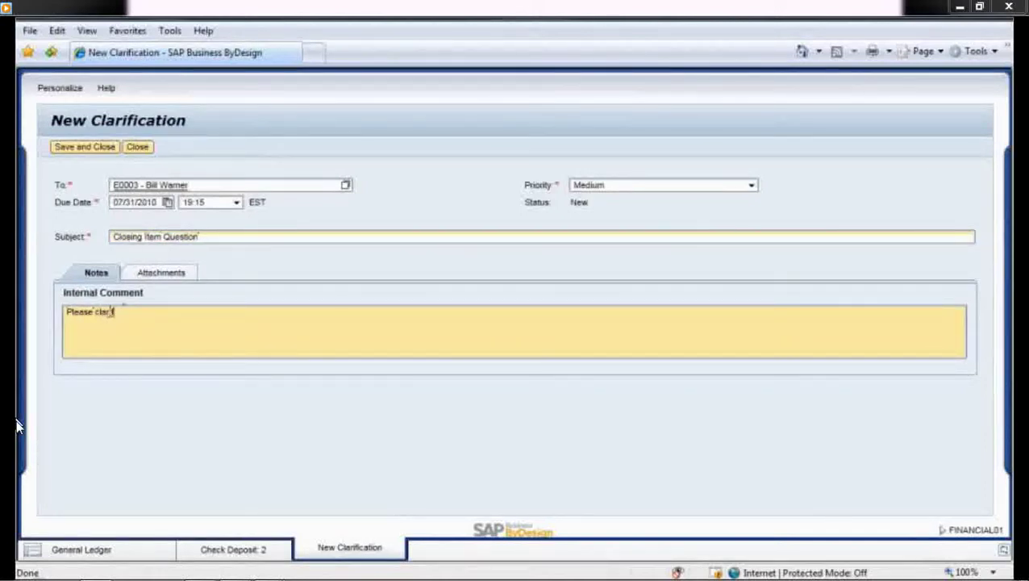
{"action": "type", "text": " clarify this item"}
{"action": "left_click", "coordinate": [84, 147]}
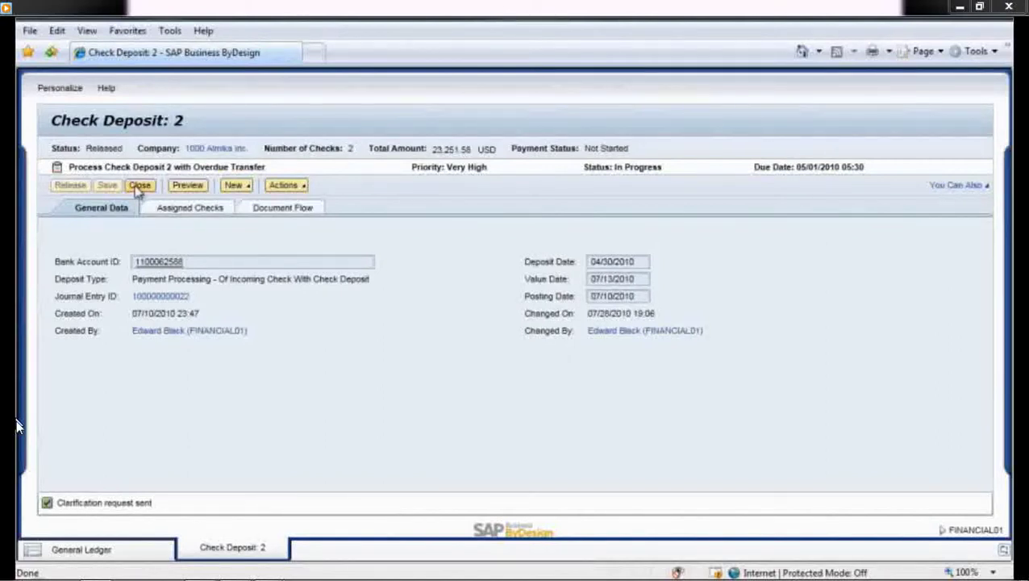
{"action": "left_click", "coordinate": [139, 186]}
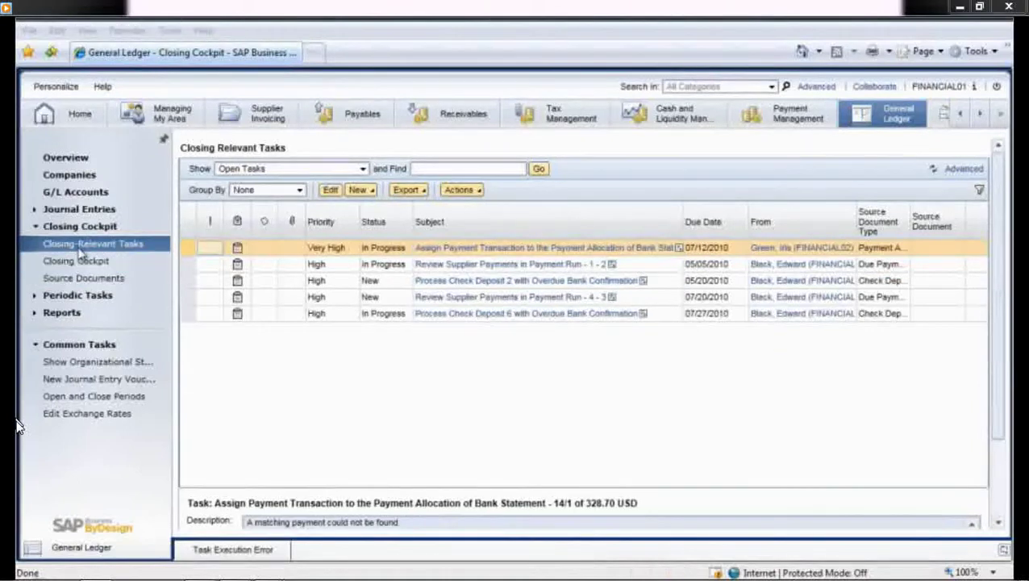
Browse the General Ledger Report Gallery past Tax Reconciliation and open the Trial Balance report.
{"action": "left_click", "coordinate": [71, 313]}
{"action": "left_click", "coordinate": [74, 296]}
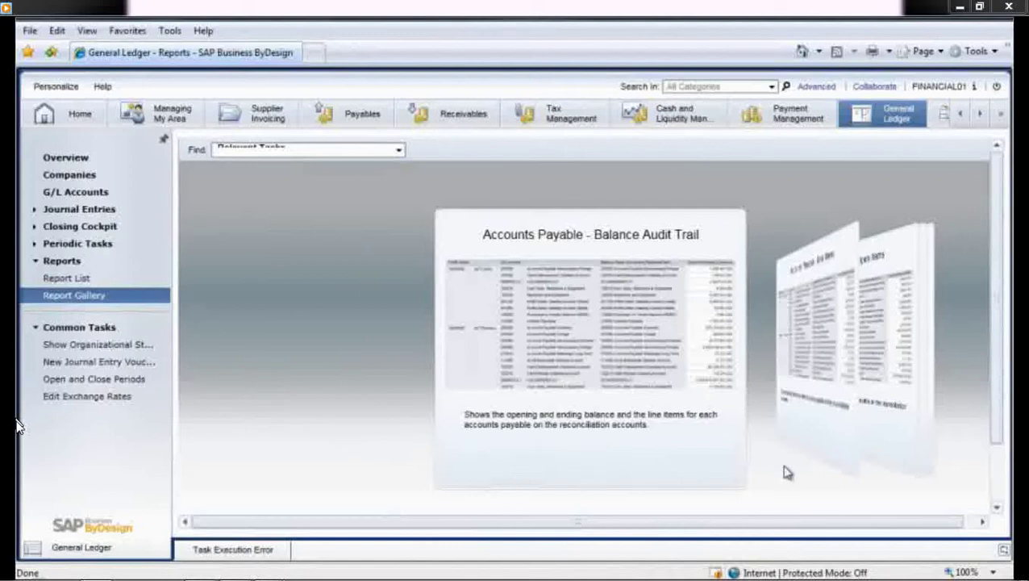
{"action": "left_click", "coordinate": [831, 446]}
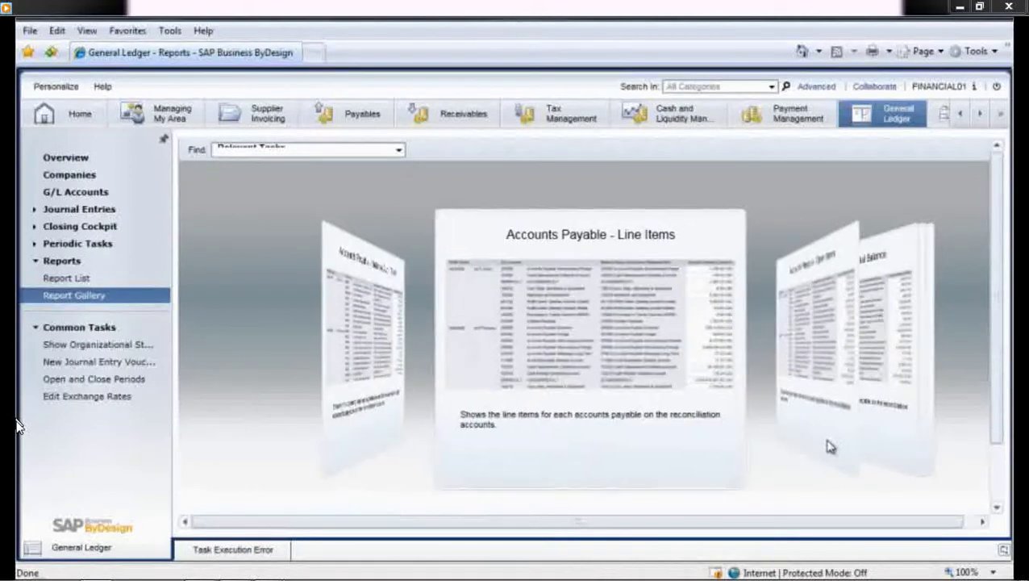
{"action": "left_click", "coordinate": [831, 446]}
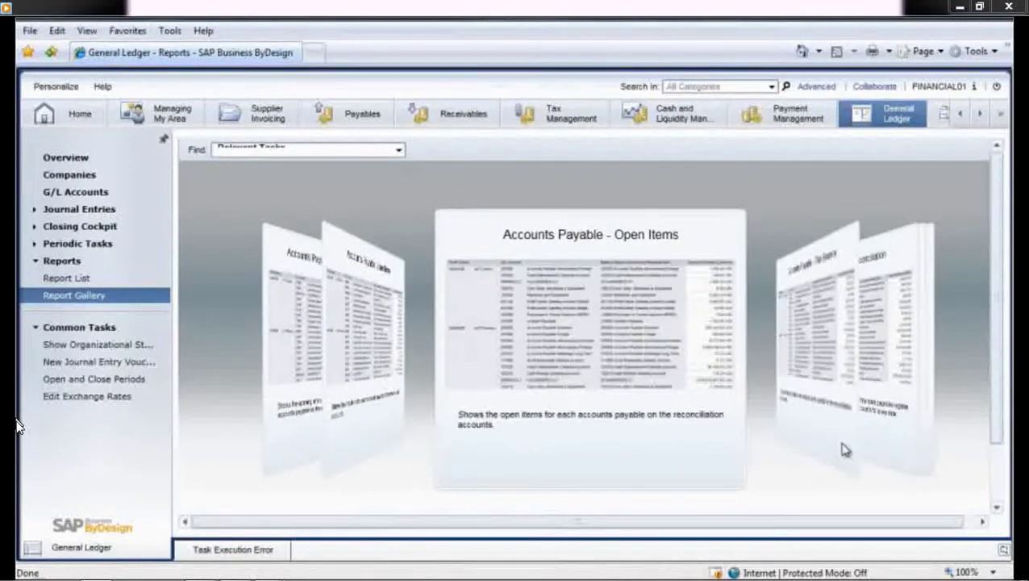
{"action": "left_click", "coordinate": [844, 449]}
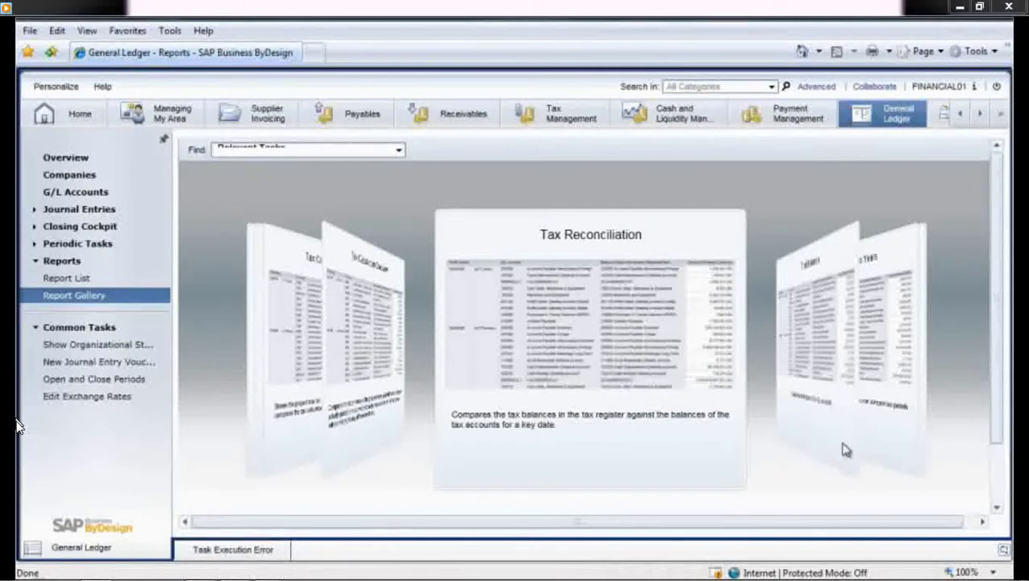
{"action": "left_click", "coordinate": [844, 449]}
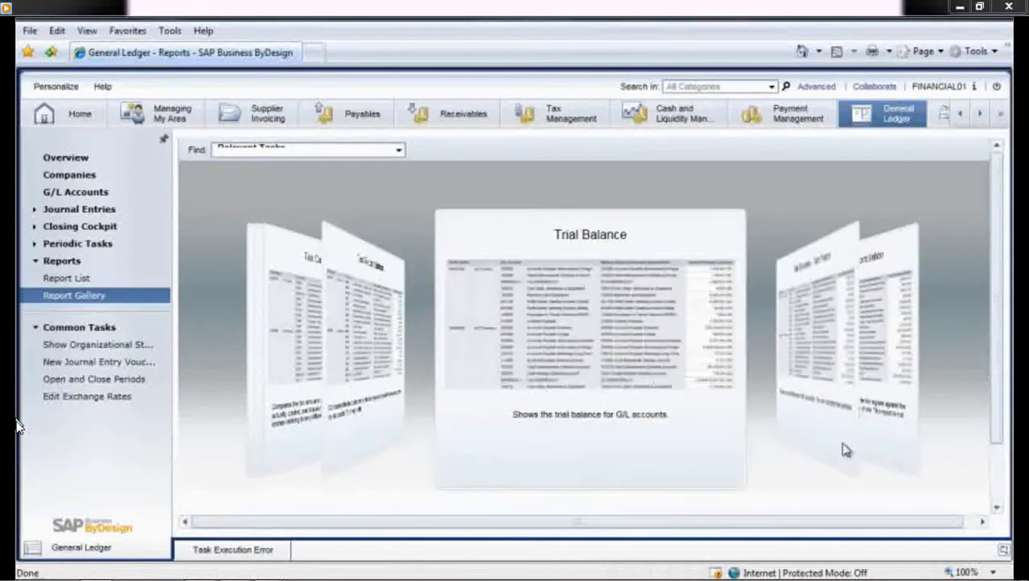
{"action": "left_click", "coordinate": [609, 343]}
{"action": "left_click_drag", "start_coordinate": [869, 490], "coordinate": [958, 490]}
Scroll to the Trial Balance totals and send the report as an e-mail attachment.
{"action": "left_click_drag", "start_coordinate": [973, 320], "coordinate": [950, 478]}
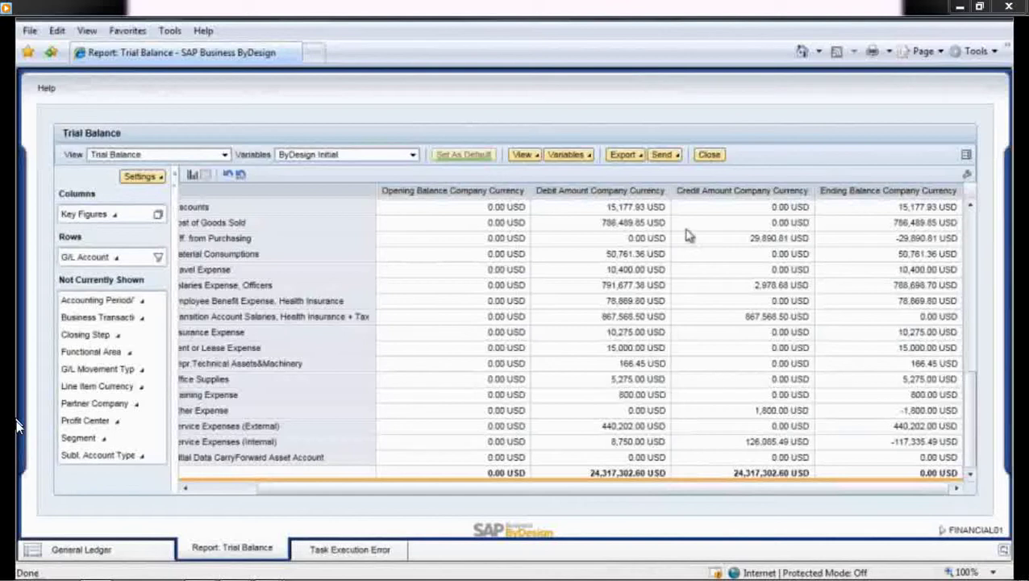
{"action": "left_click", "coordinate": [677, 158]}
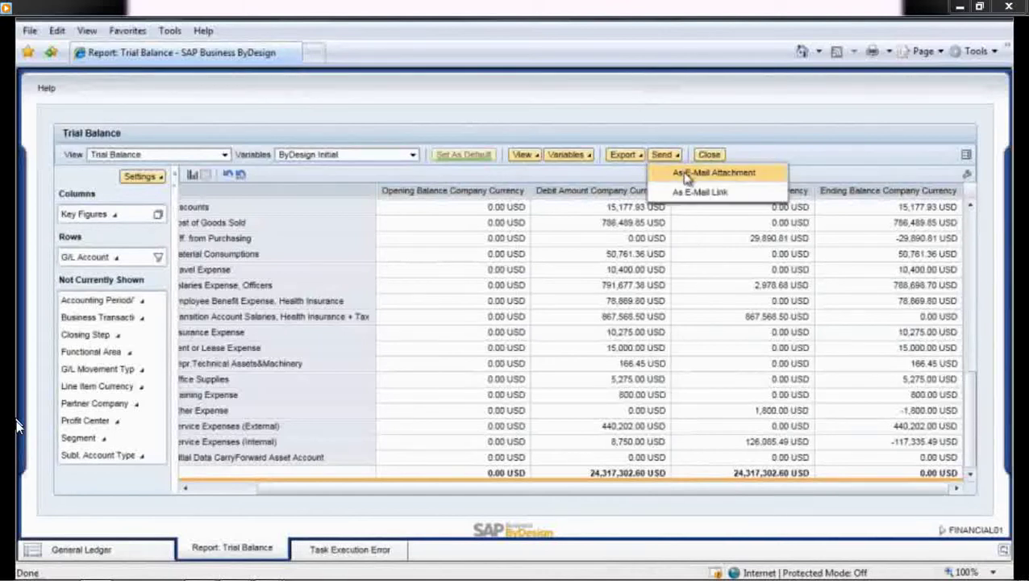
{"action": "left_click", "coordinate": [686, 176]}
Search the address list by name and select the matching employee as the e-mail recipient.
{"action": "left_click", "coordinate": [512, 114]}
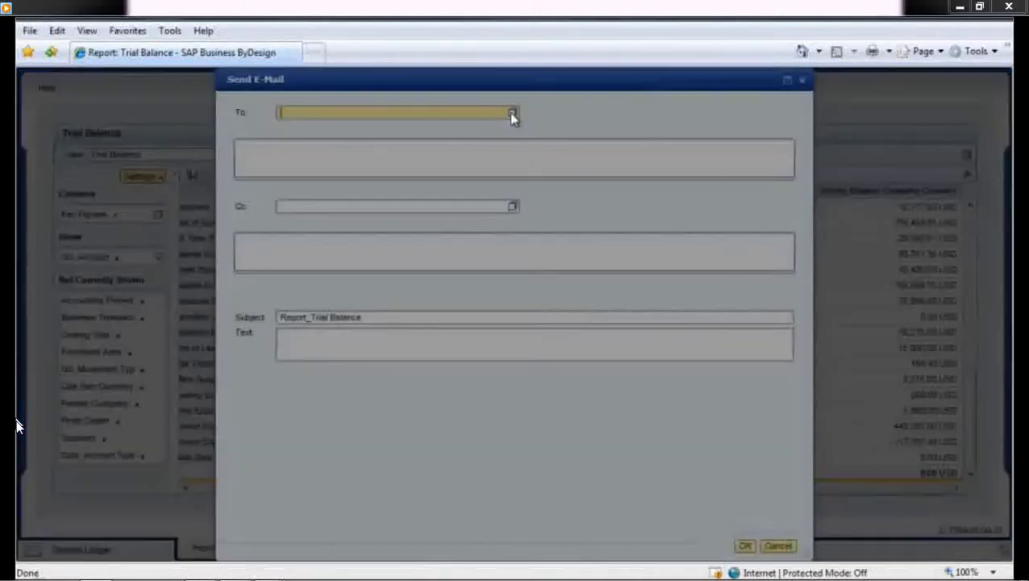
{"action": "left_click", "coordinate": [467, 256]}
{"action": "type", "text": "black"}
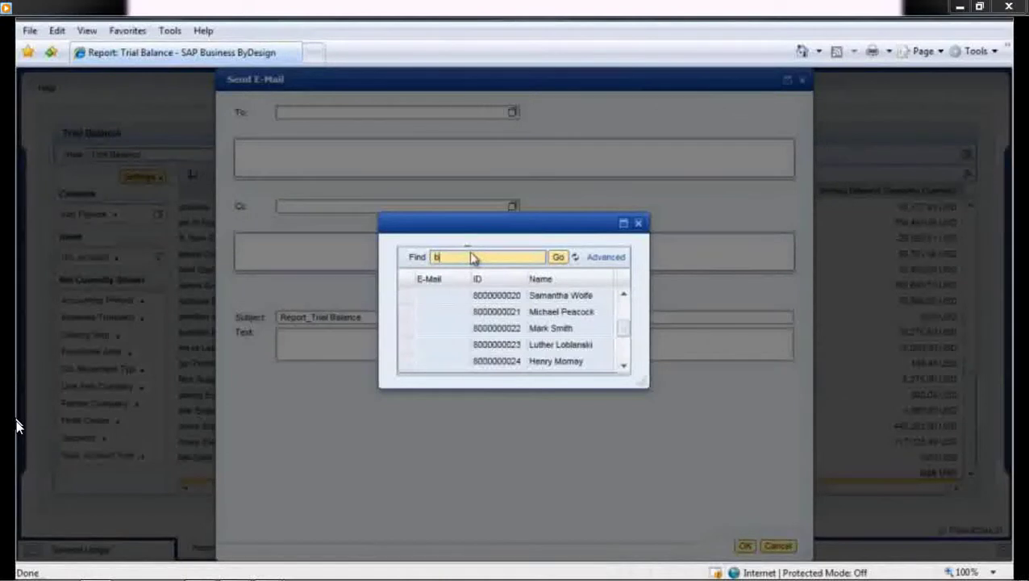
{"action": "left_click", "coordinate": [558, 257]}
{"action": "left_click", "coordinate": [558, 299]}
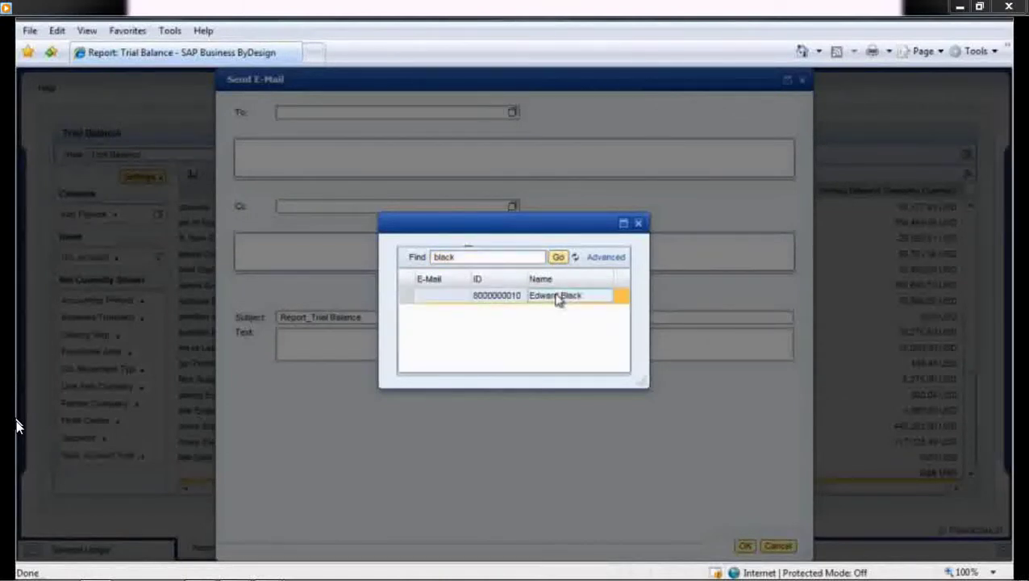